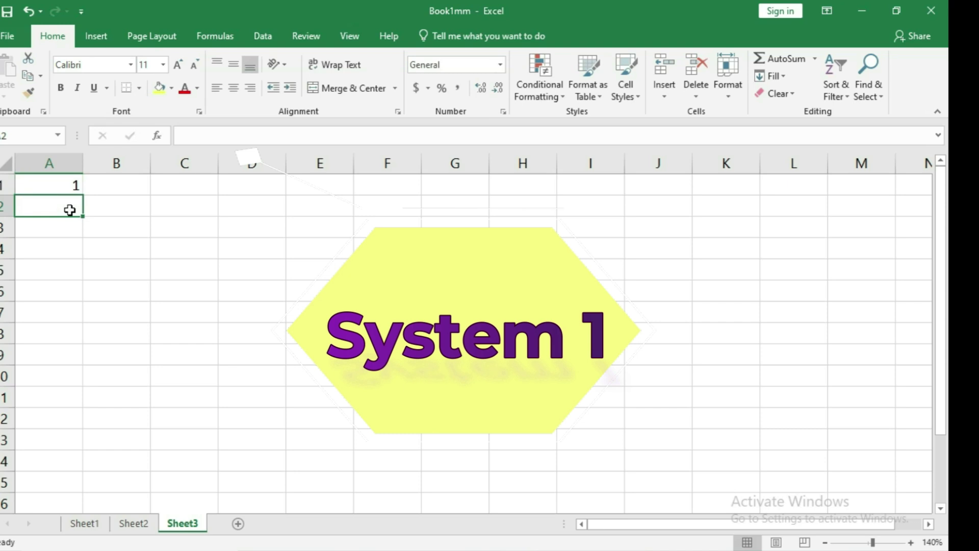
Enter 2 in cell A2 and extend the 1, 2 series from A1:A2 down column A to row 13.
type("2")
left_click(90, 247)
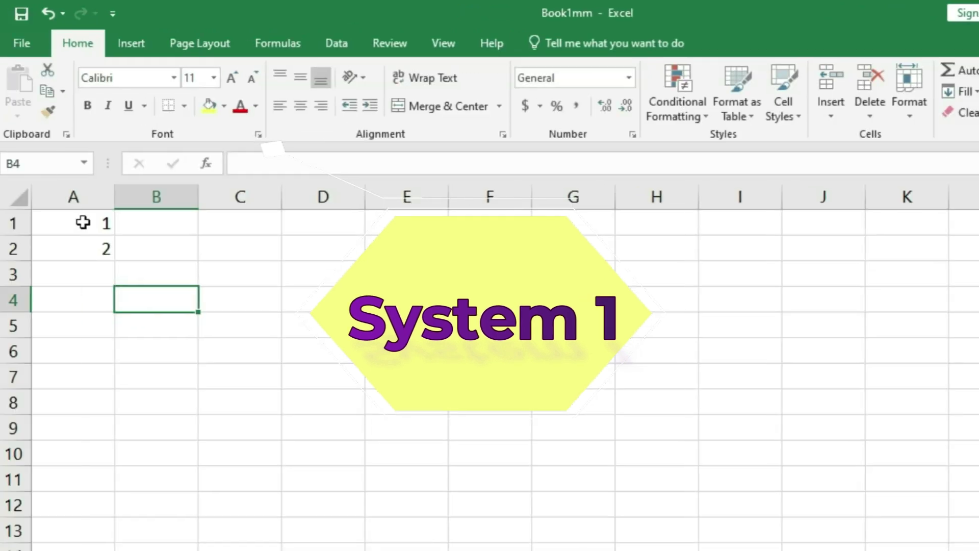
left_click_drag(83, 223, 79, 249)
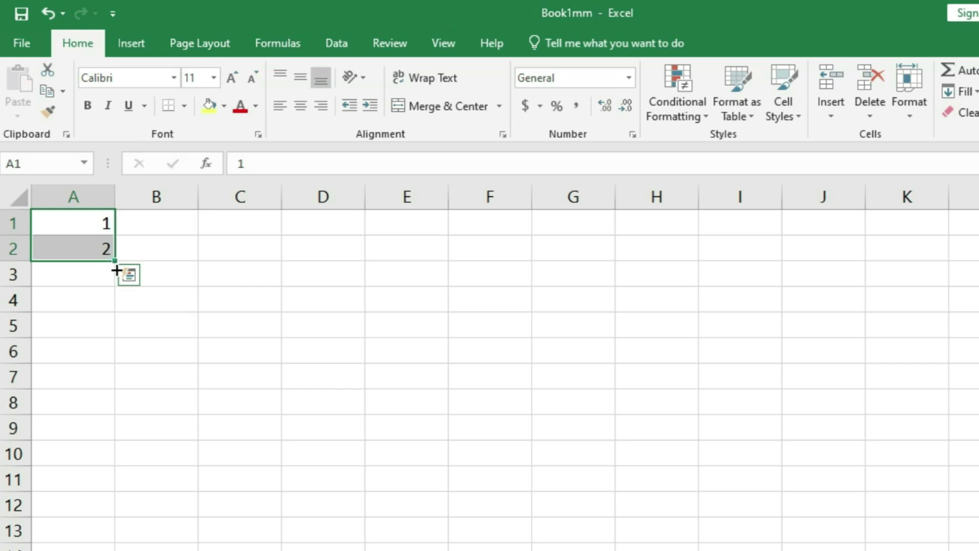
left_click_drag(116, 270, 95, 530)
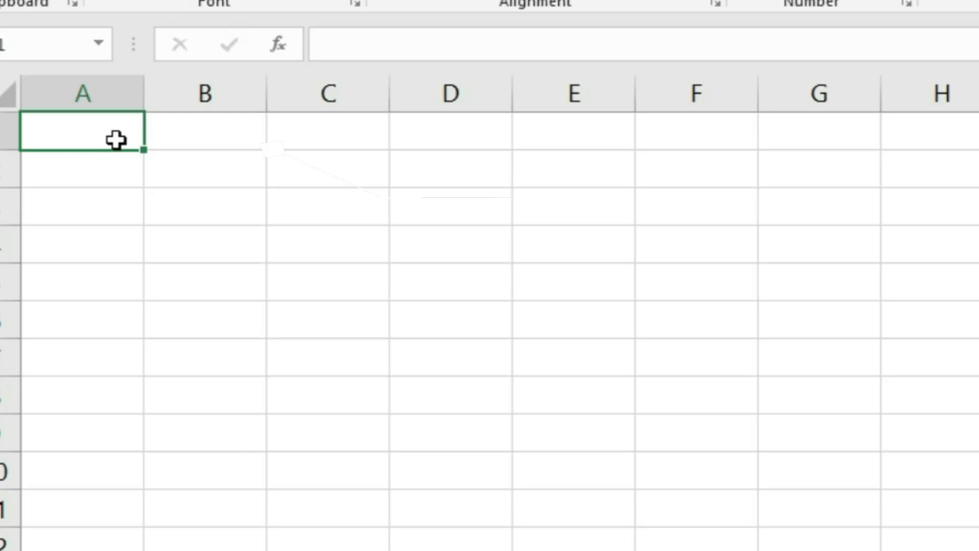
Write the formula =ROW()-ROW(A1) in cell A1.
type("=")
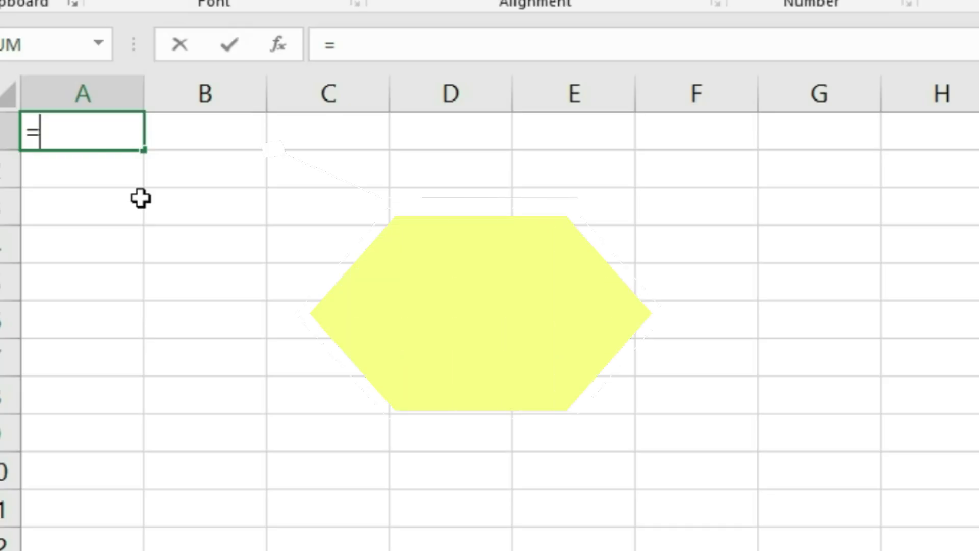
type("r")
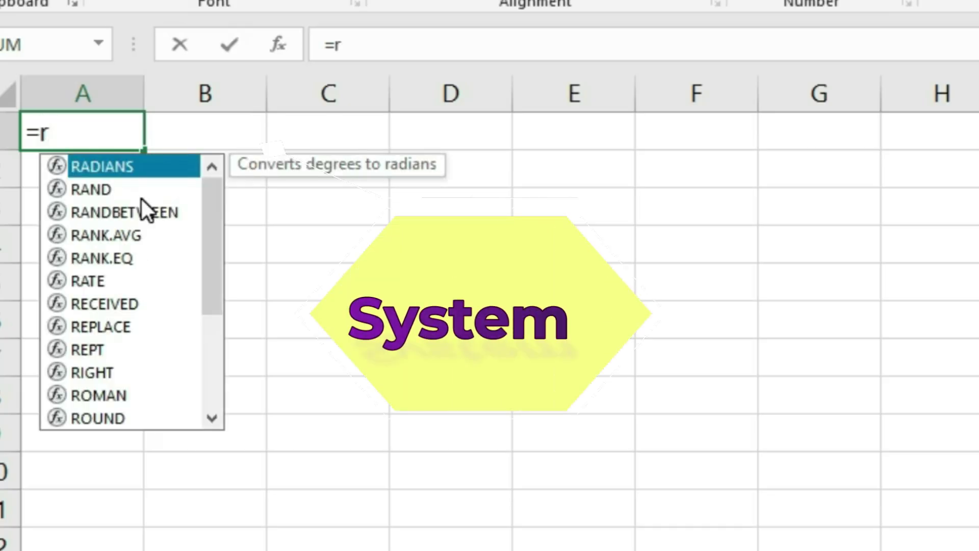
type("o")
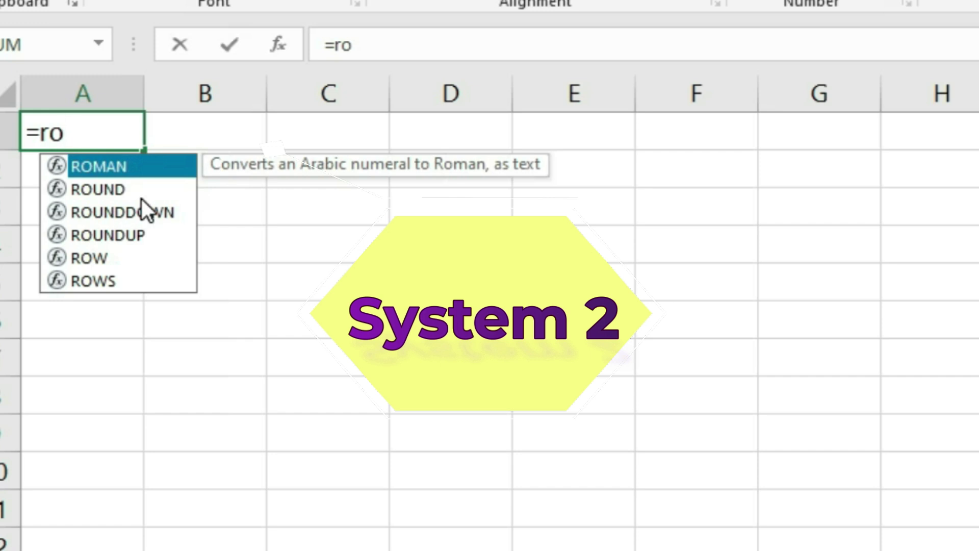
type("w")
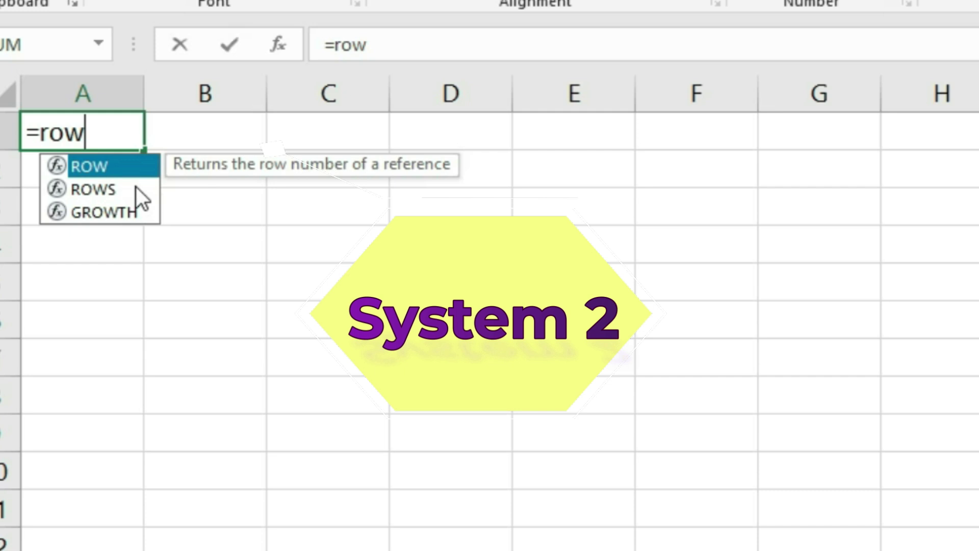
double_click(117, 162)
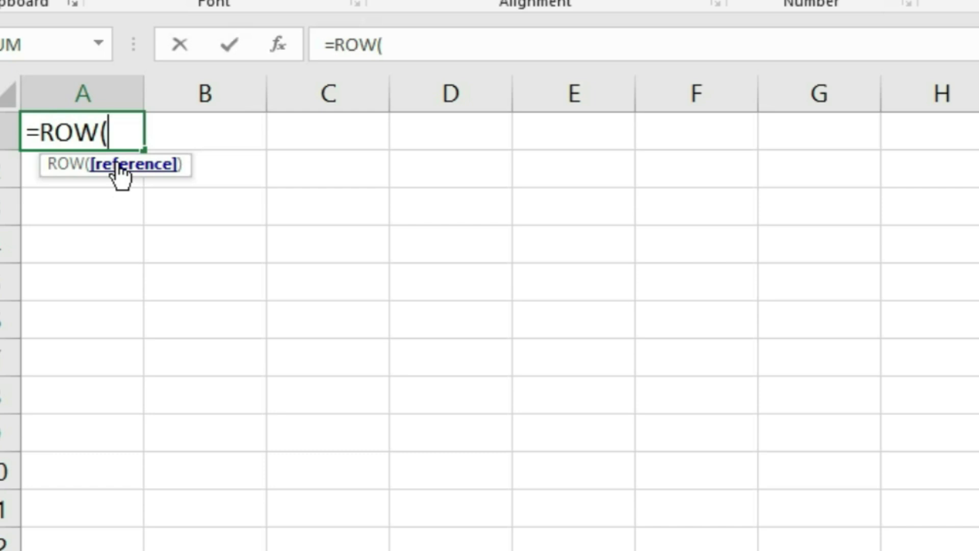
type(")")
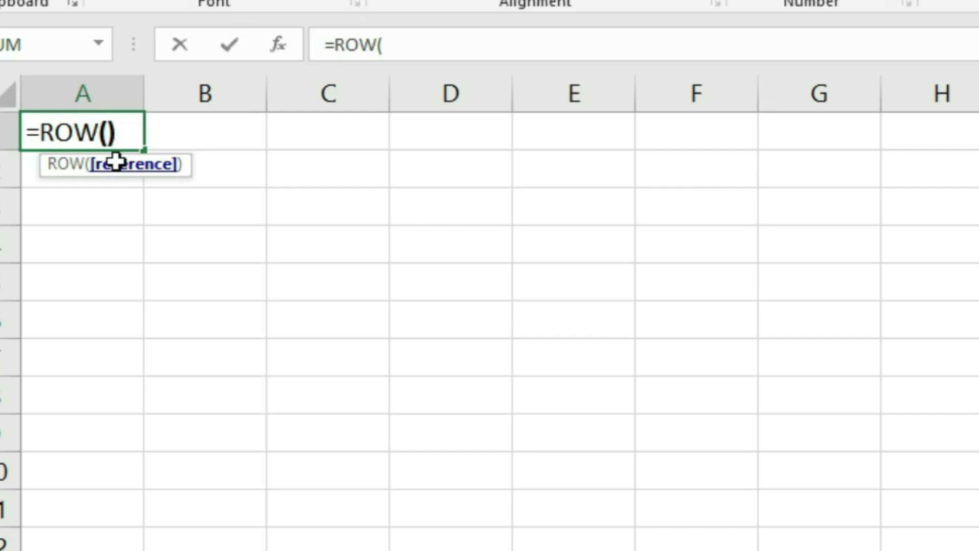
type("-r")
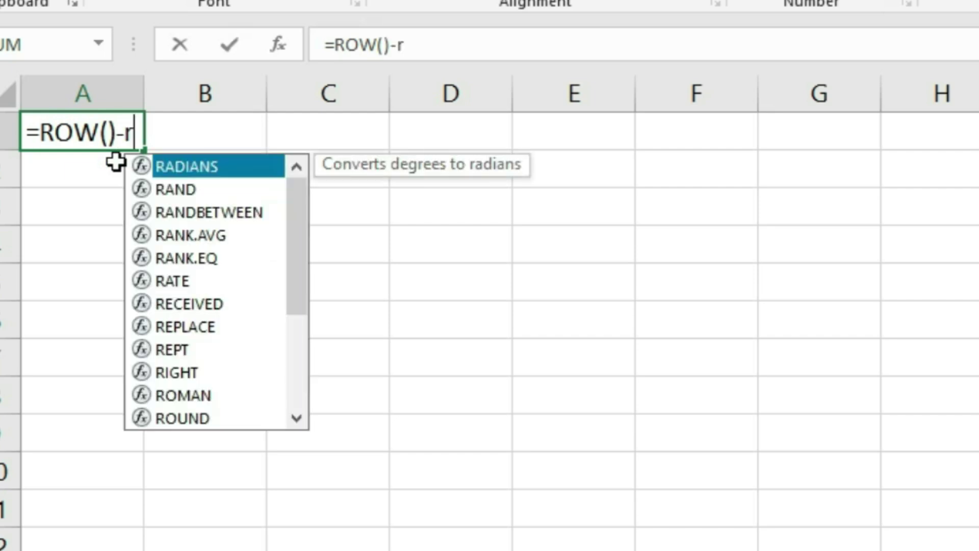
type("ow")
key("Tab")
type("A")
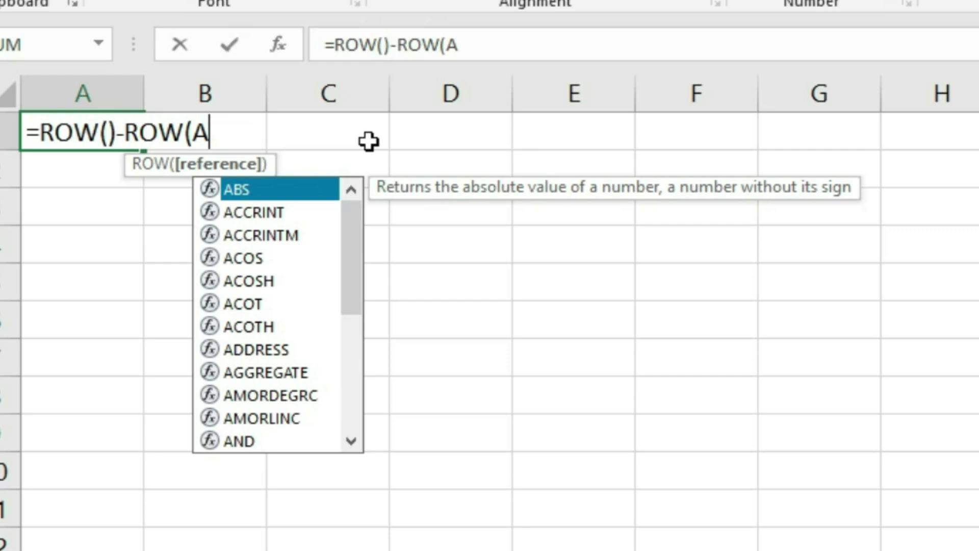
type("1")
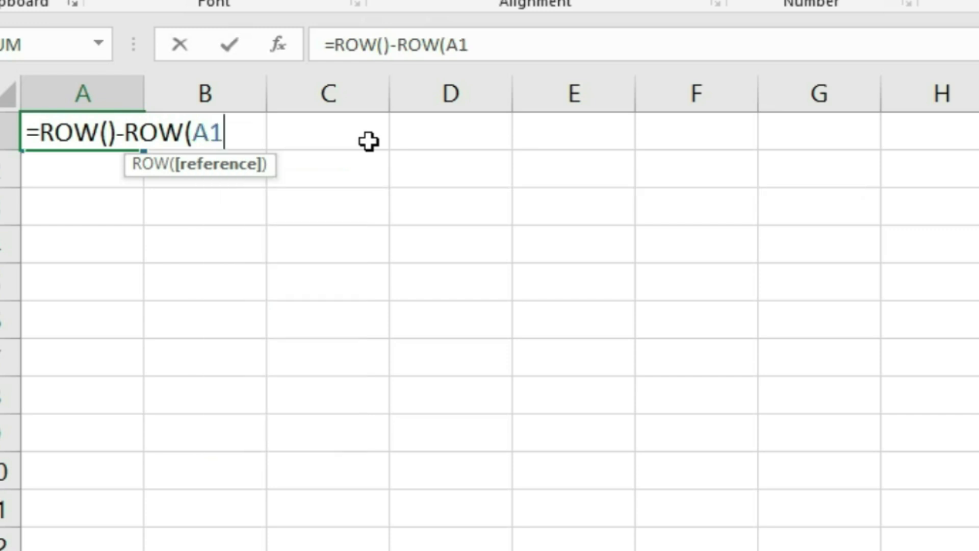
type(")")
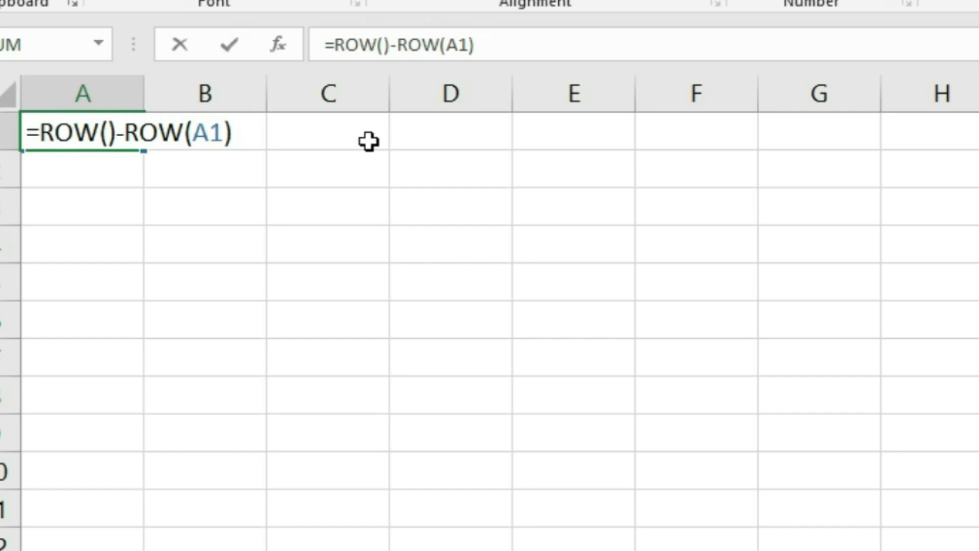
Make the reference in A1's formula absolute as $A$1, then fill =ROW()-ROW($A$1) down to cell A5.
left_click(198, 132)
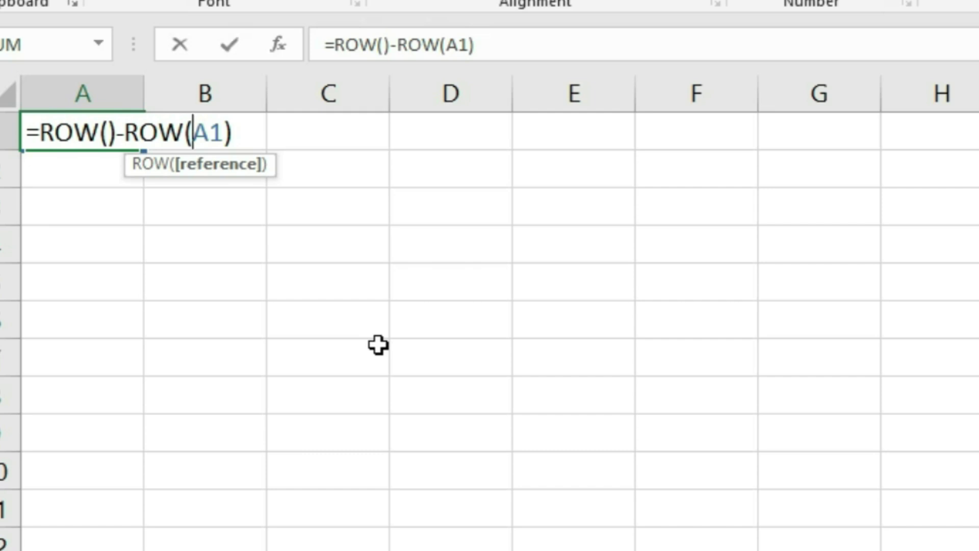
type("$")
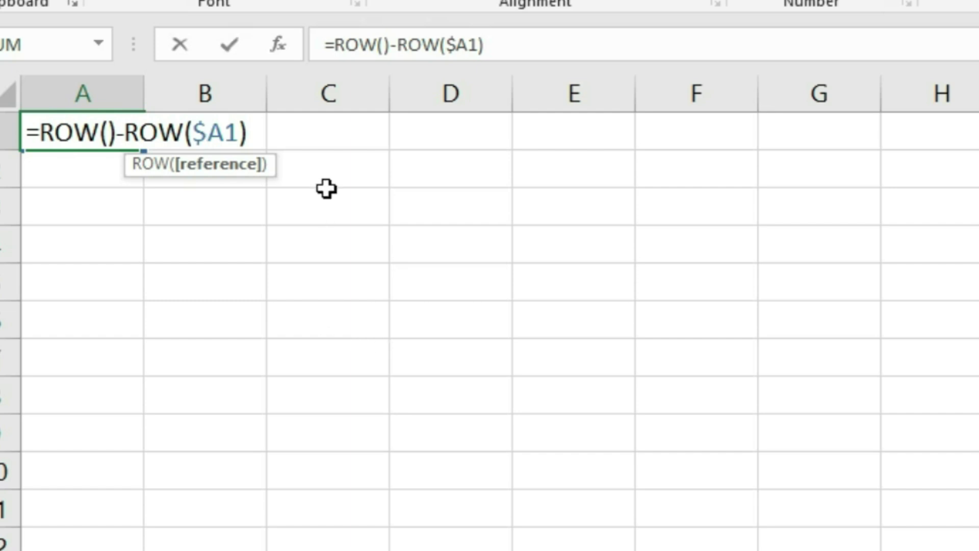
left_click(225, 130)
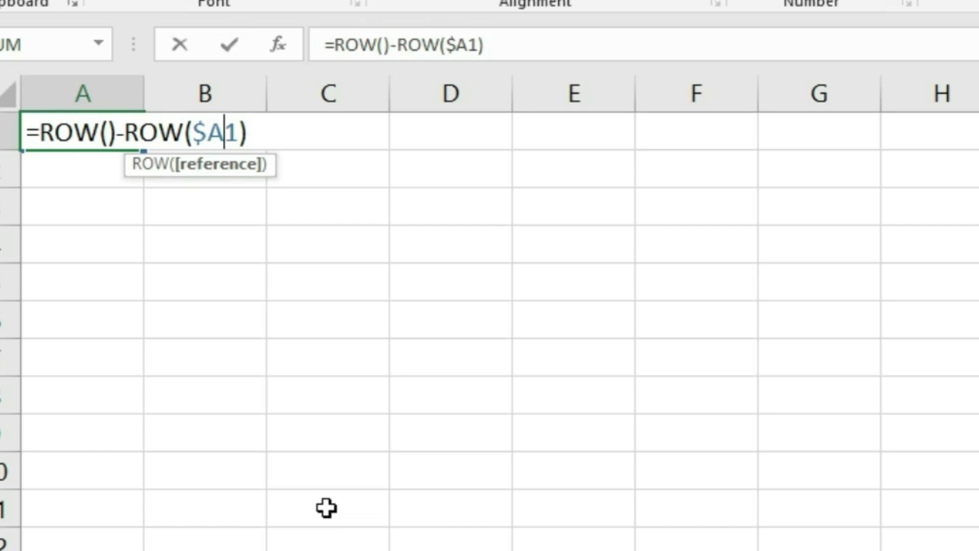
type("$")
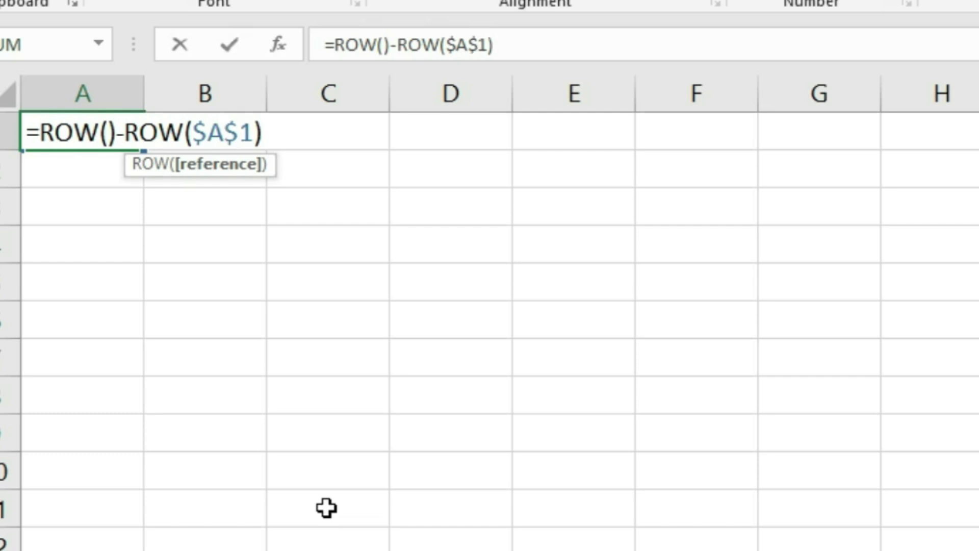
key("Return")
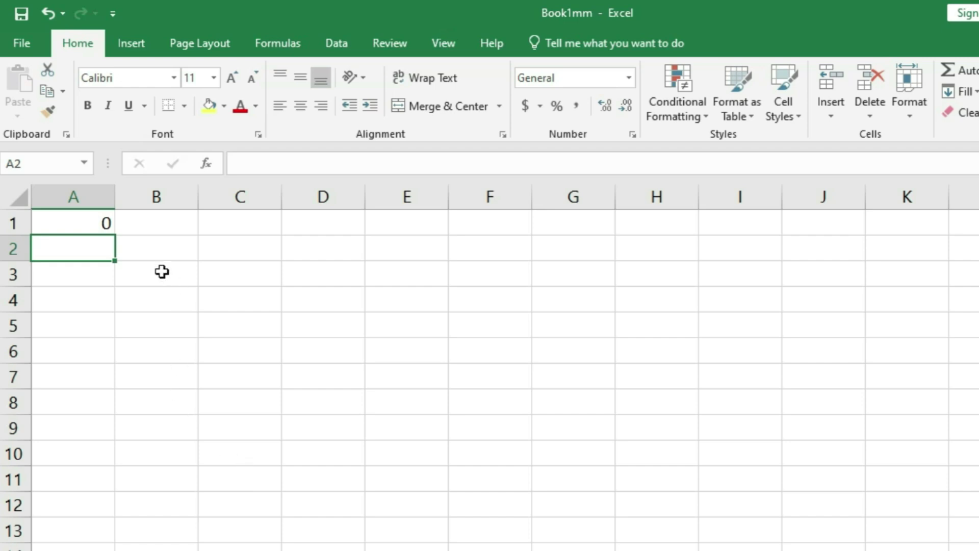
left_click(92, 223)
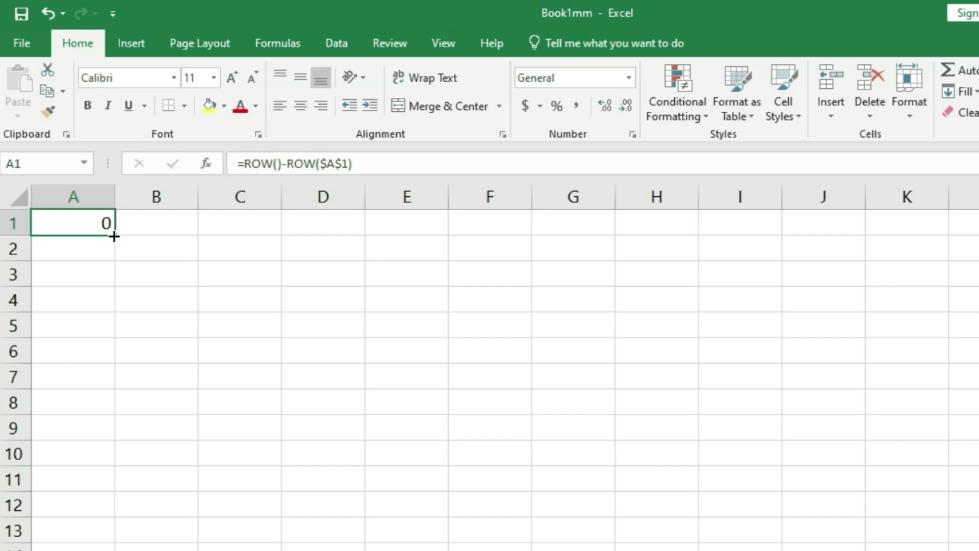
left_click_drag(114, 236, 103, 345)
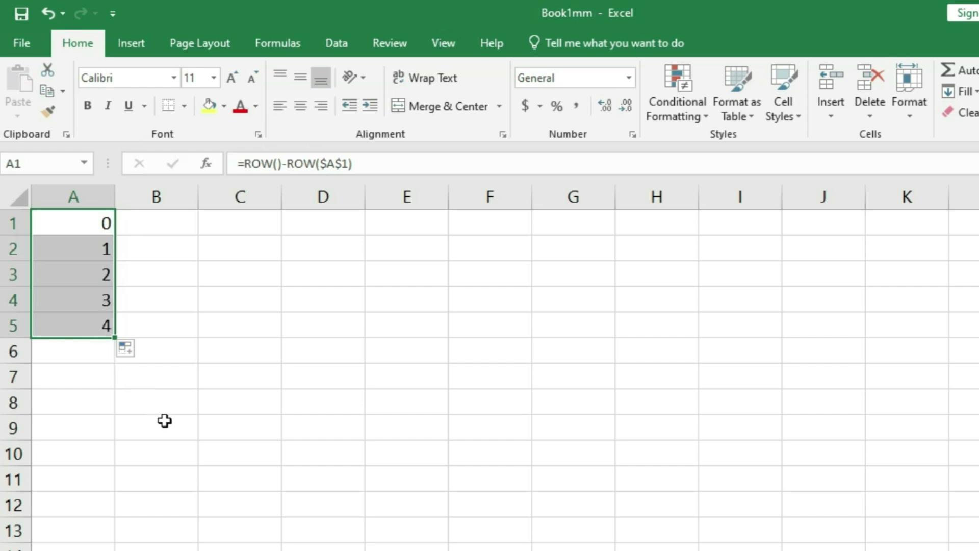
Wrap cell A1's row formula in an IF test so it reads =IF(B1="","",ROW()-ROW($A$1)).
left_click(76, 225)
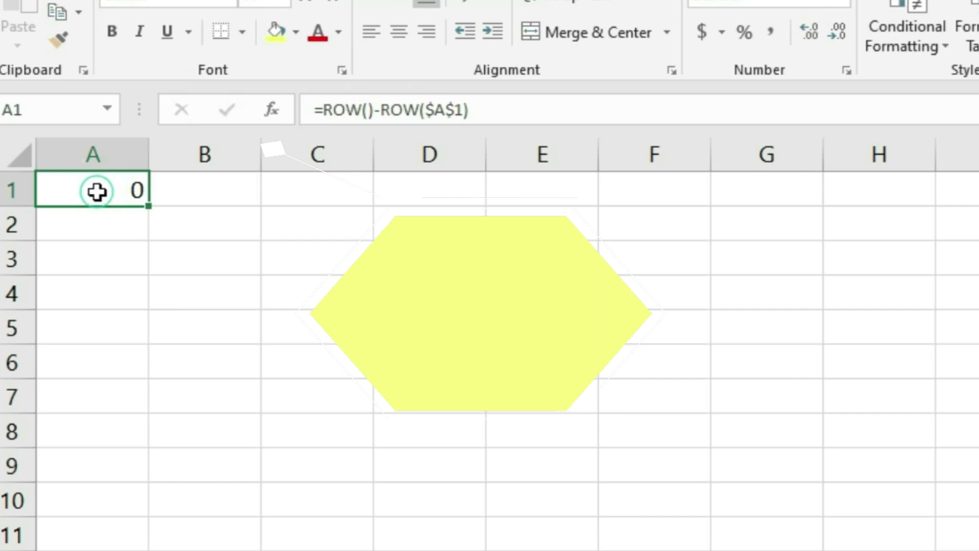
double_click(97, 191)
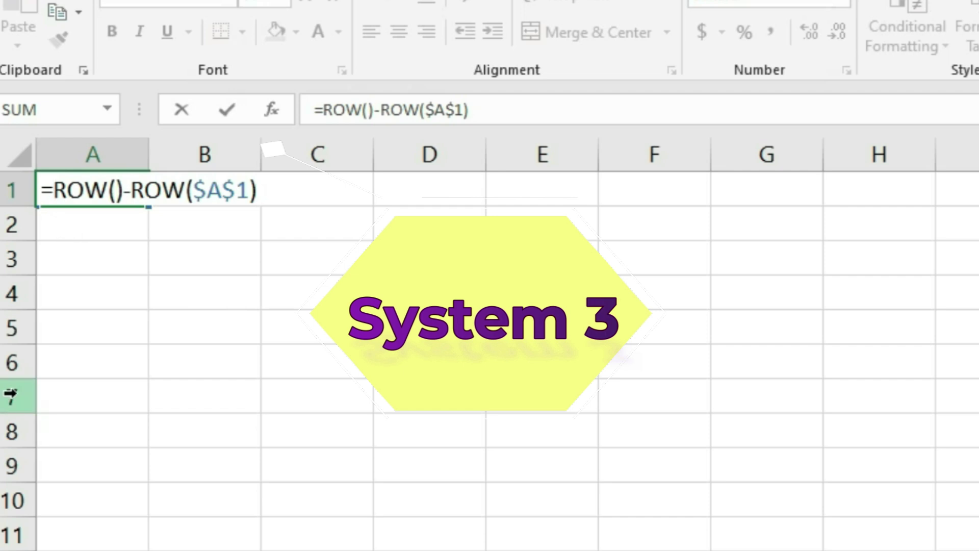
type("i")
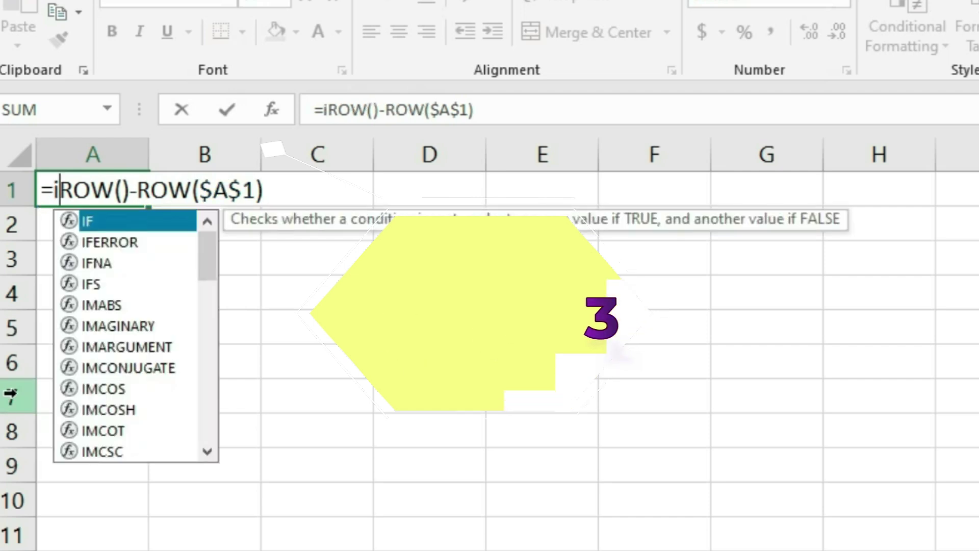
type("f")
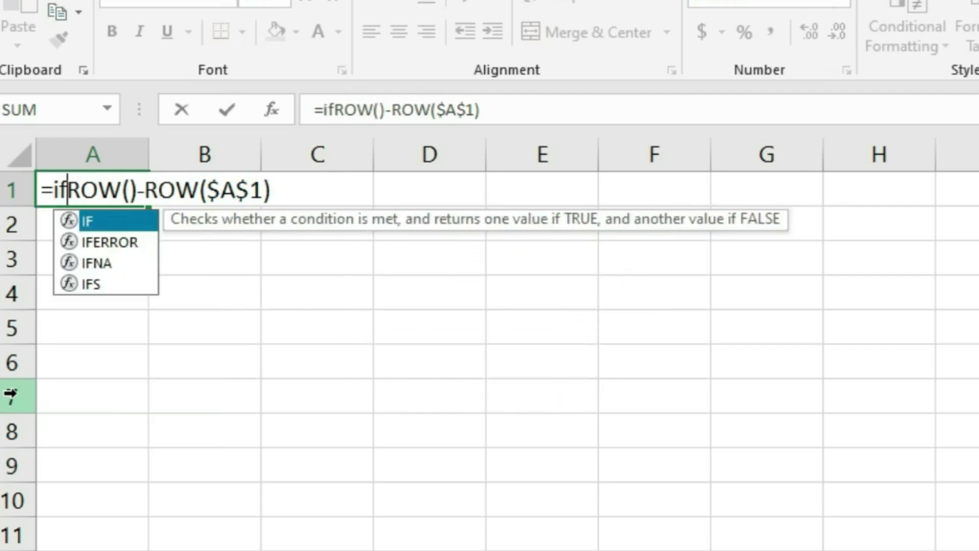
key("Tab")
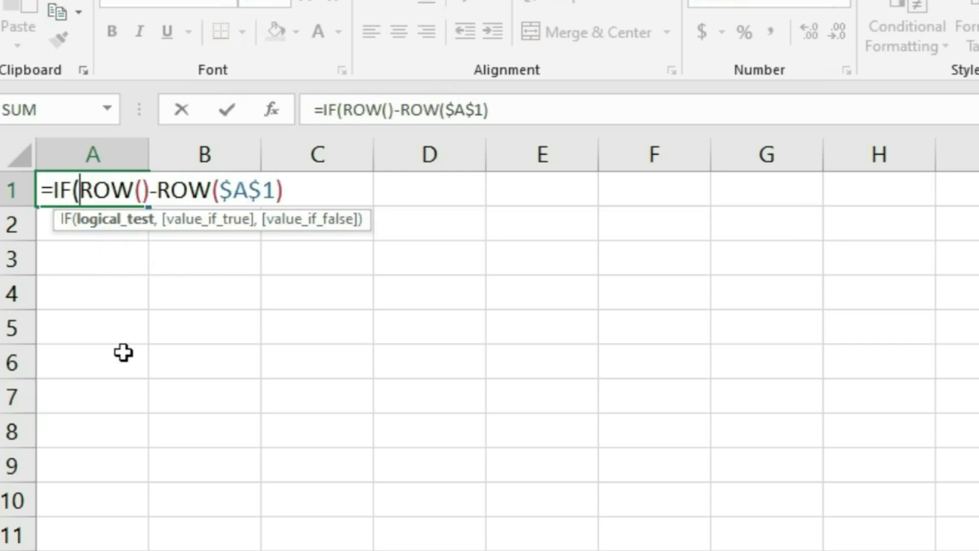
type("B")
type("1=")
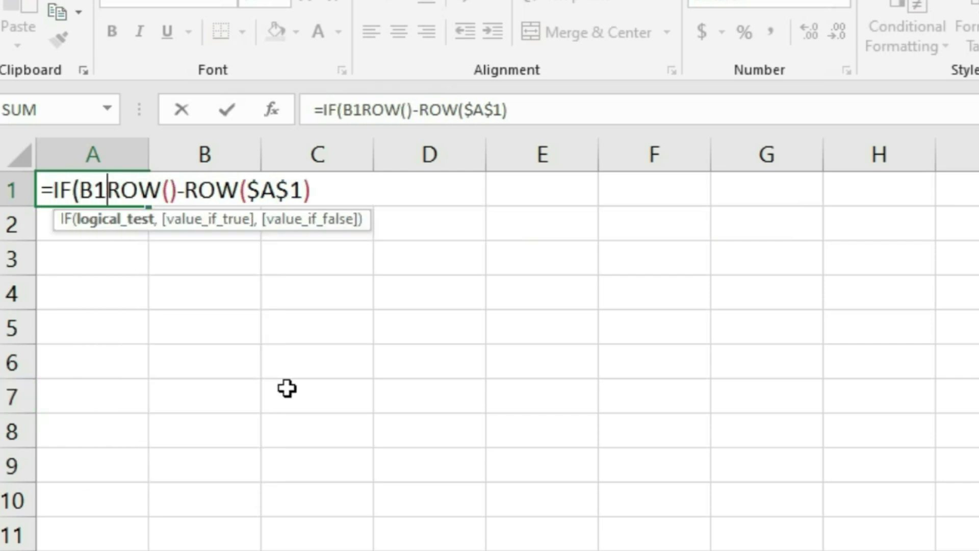
type("\"")
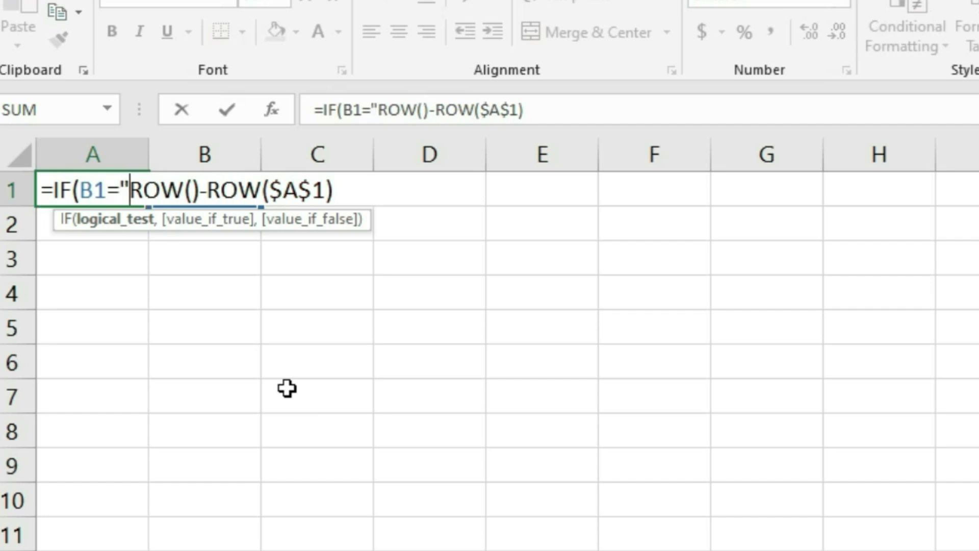
type("\"")
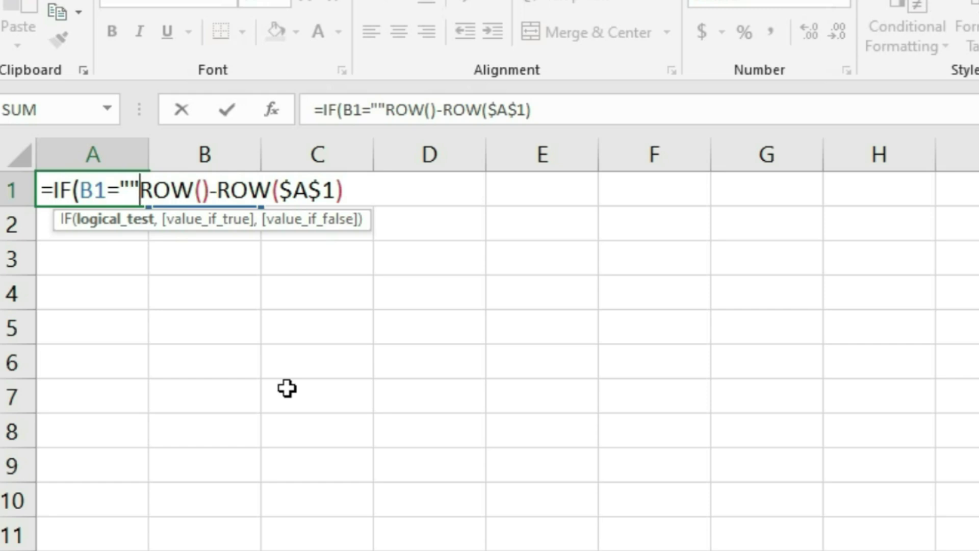
type(",")
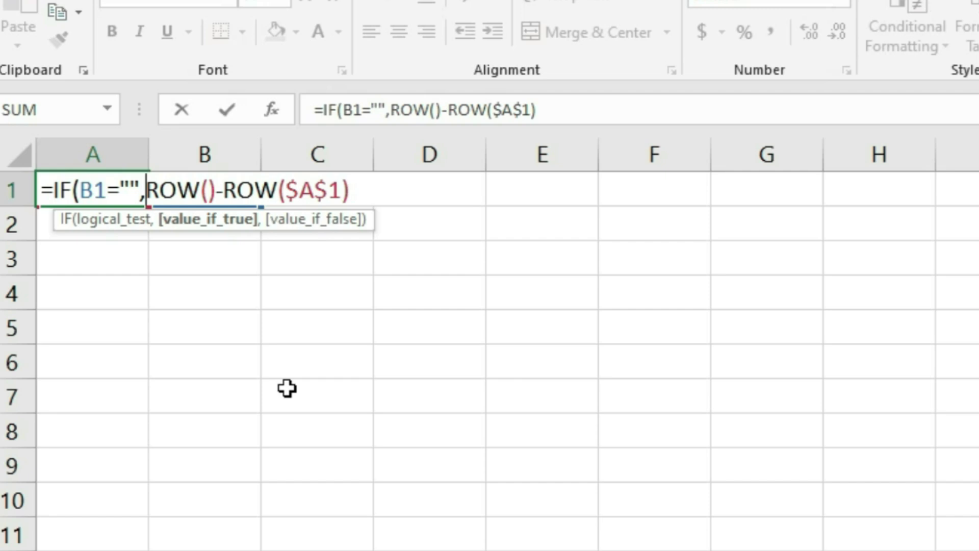
type("\"\"")
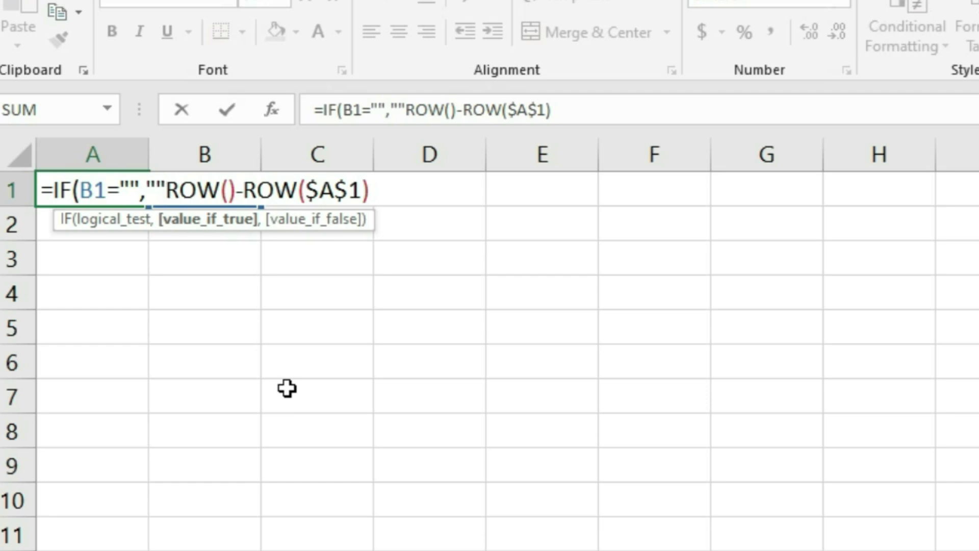
type(",")
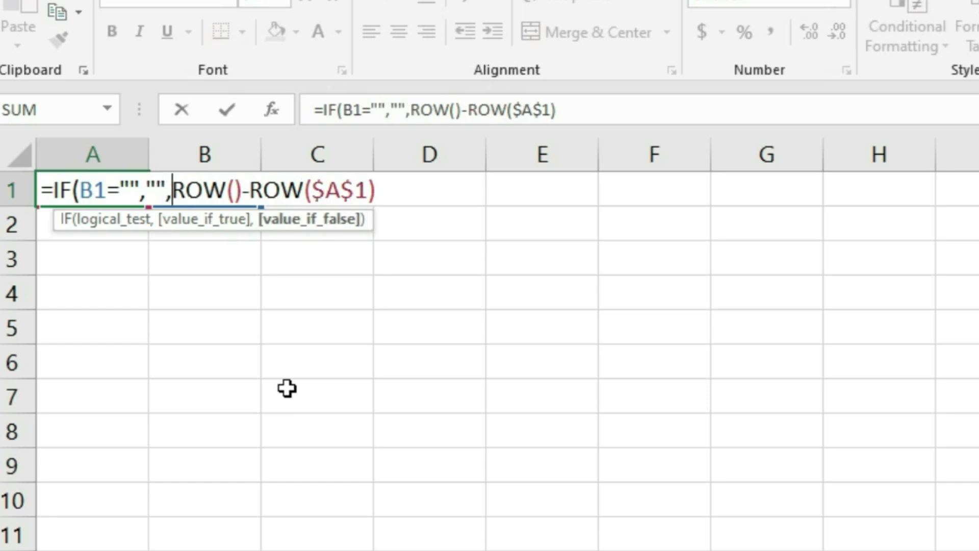
left_click(392, 198)
type(")")
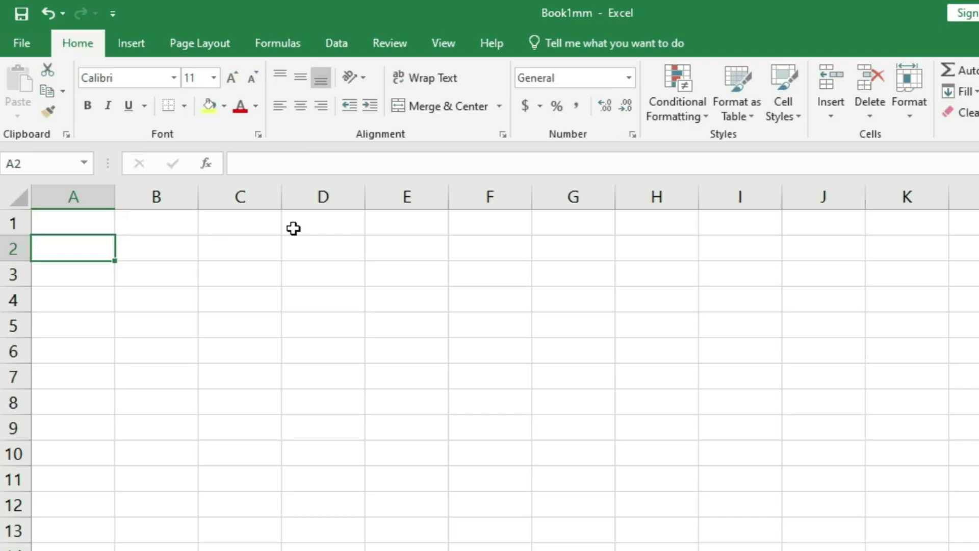
Fill the IF numbering formula from cell A1 down to A7.
left_click(107, 230)
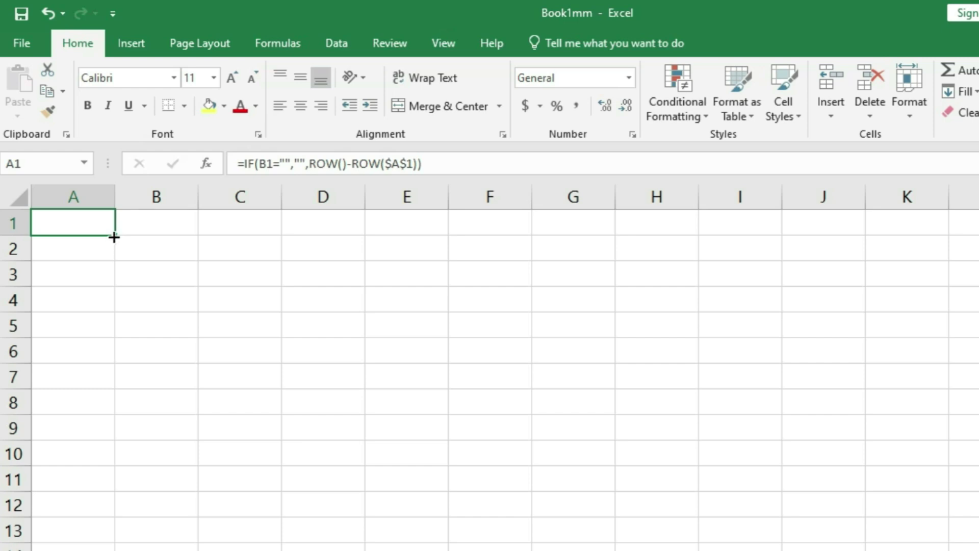
left_click_drag(113, 237, 117, 382)
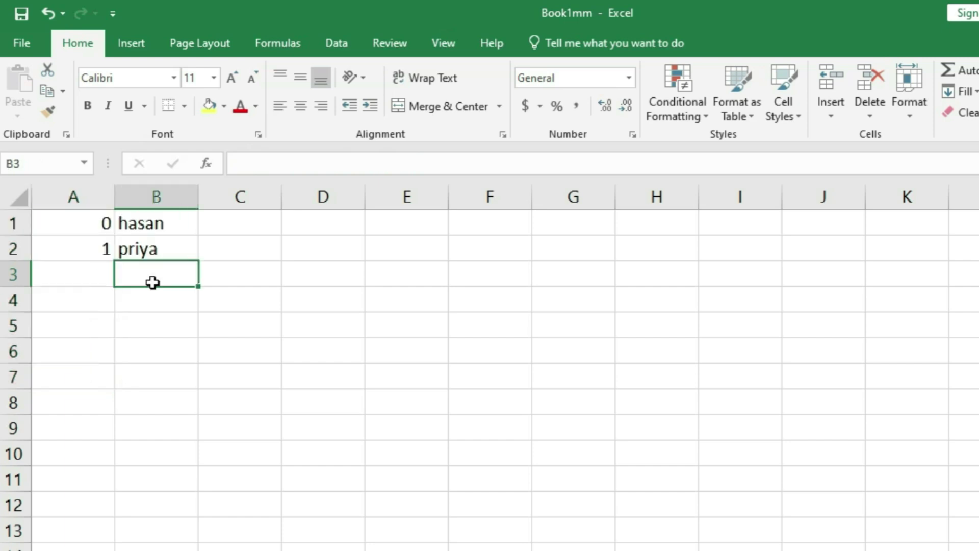
Enter a person's first name in each of cells B3 and B4 to extend the list in column B.
type("rokib")
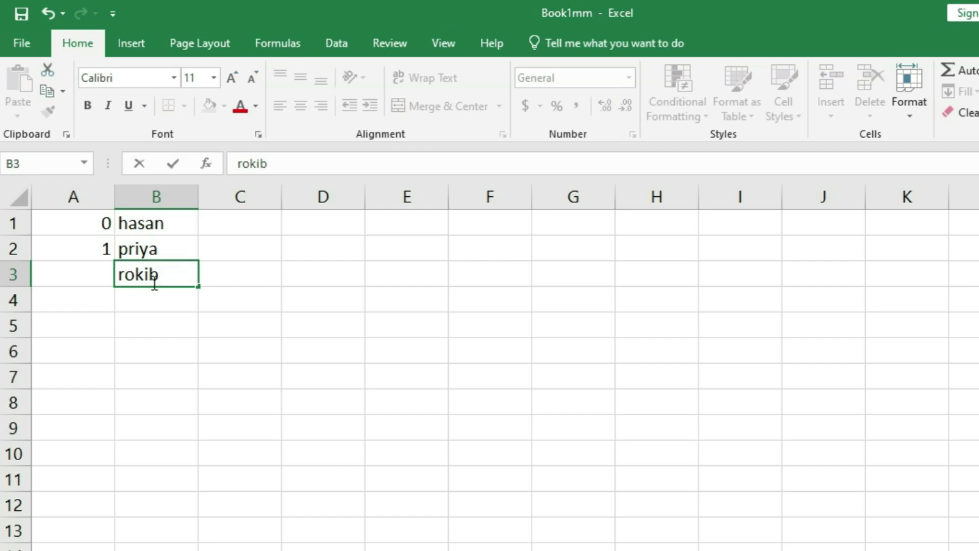
left_click(167, 341)
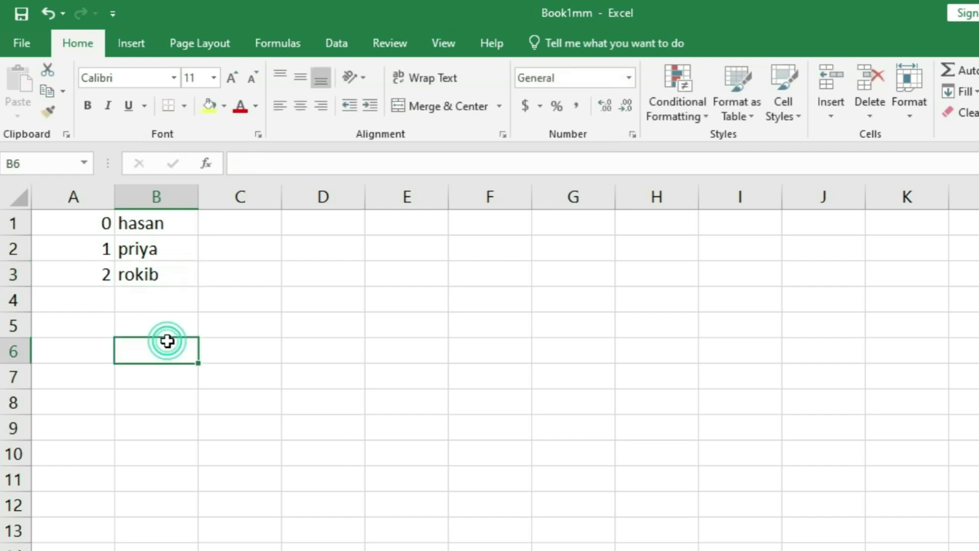
left_click(157, 303)
type("sumo")
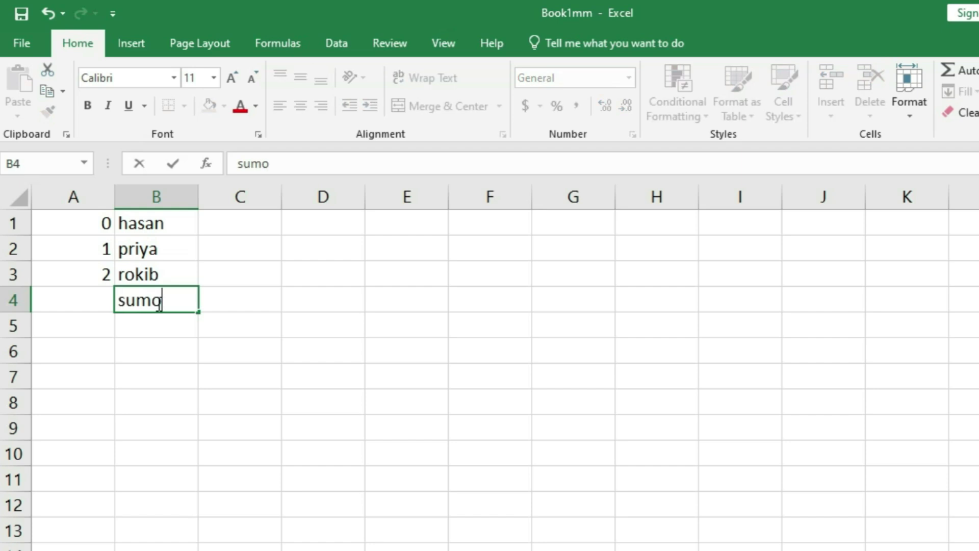
type("n")
left_click(193, 376)
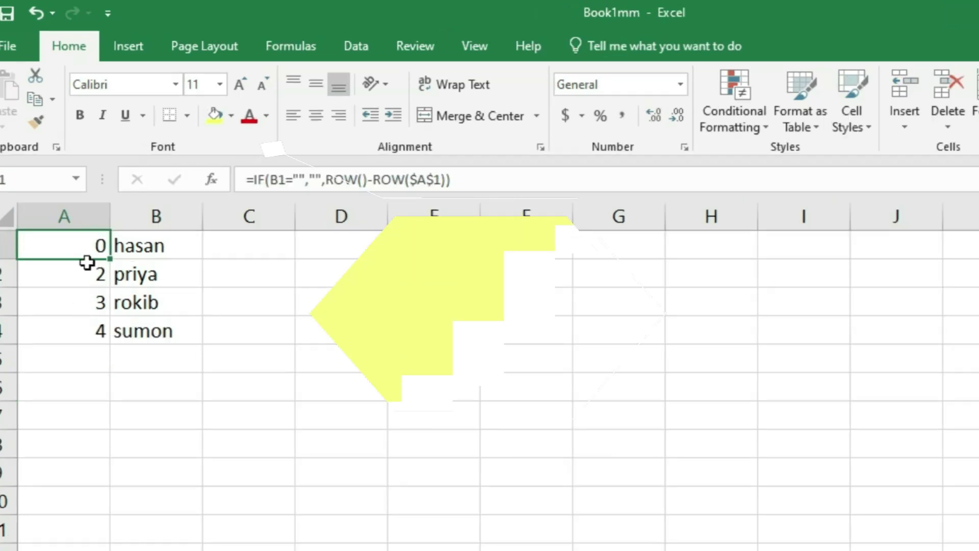
Replace the minus sign in cell A1's formula with a division sign so it reads =IF(B1="","",ROW()/ROW($A$1)).
left_click(99, 310)
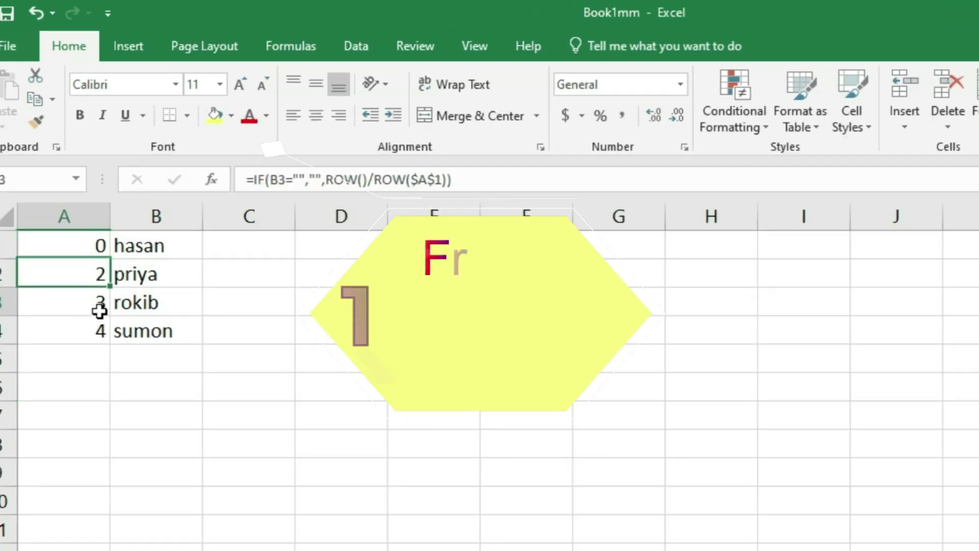
left_click(88, 247)
double_click(87, 245)
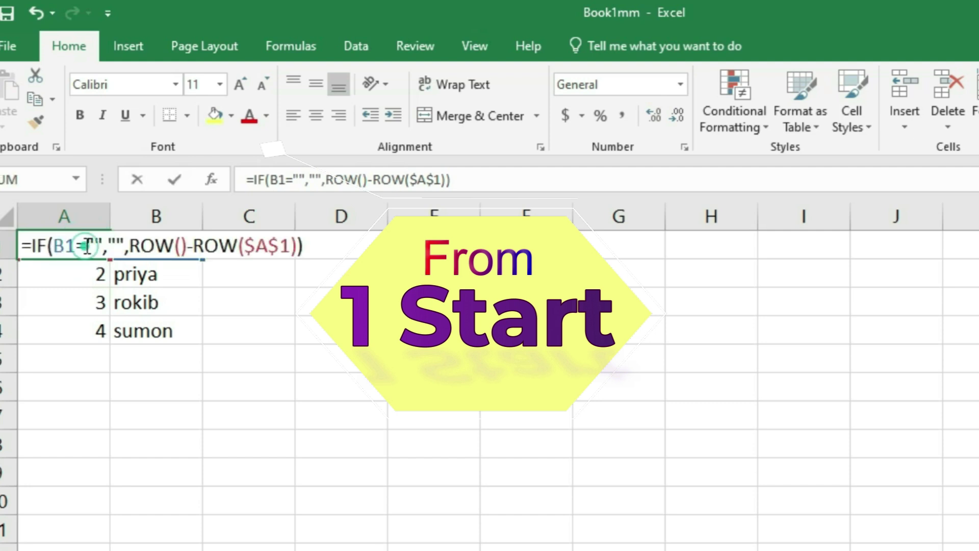
left_click(194, 246)
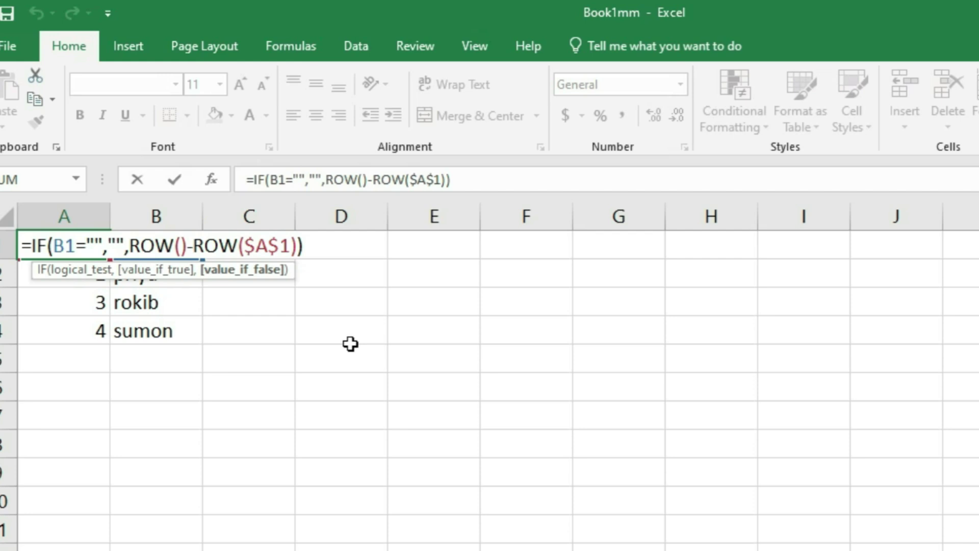
key("BackSpace")
type("/")
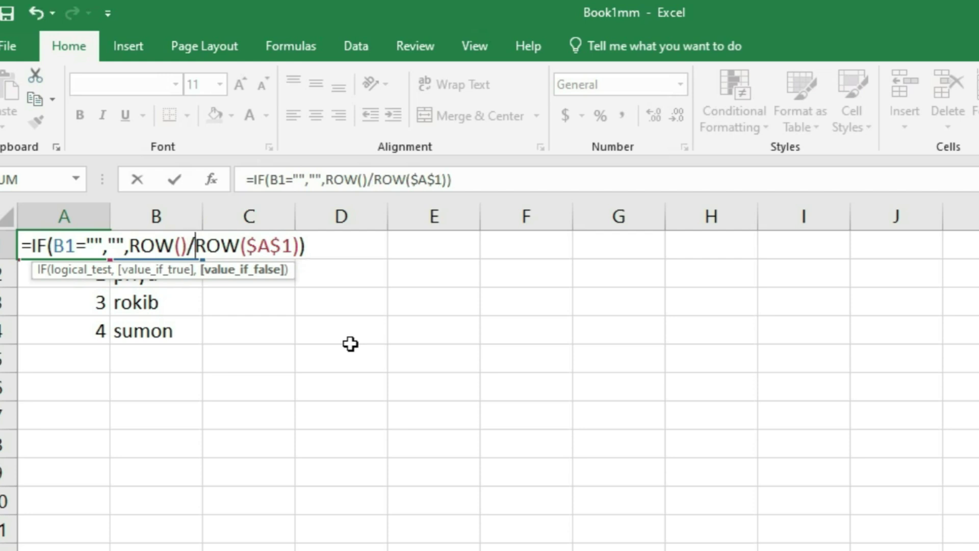
key("Return")
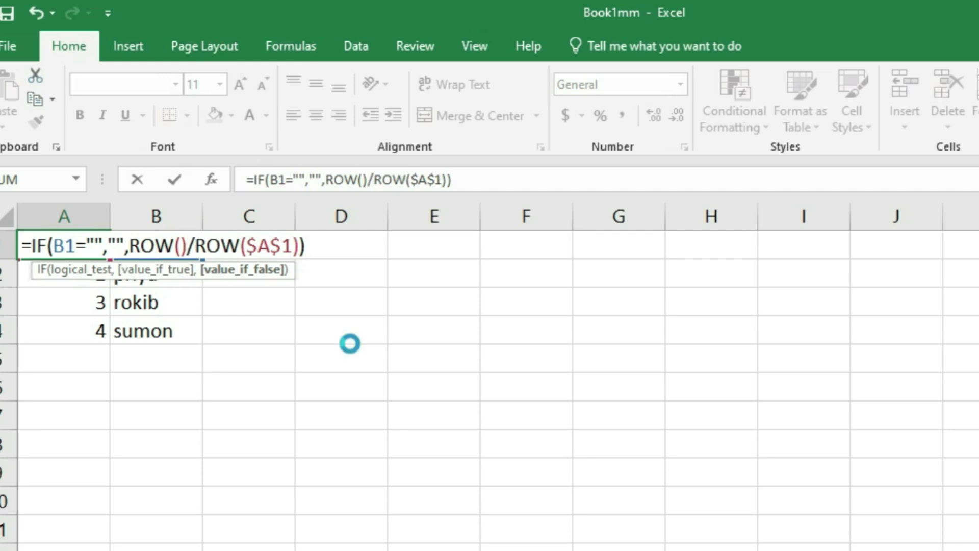